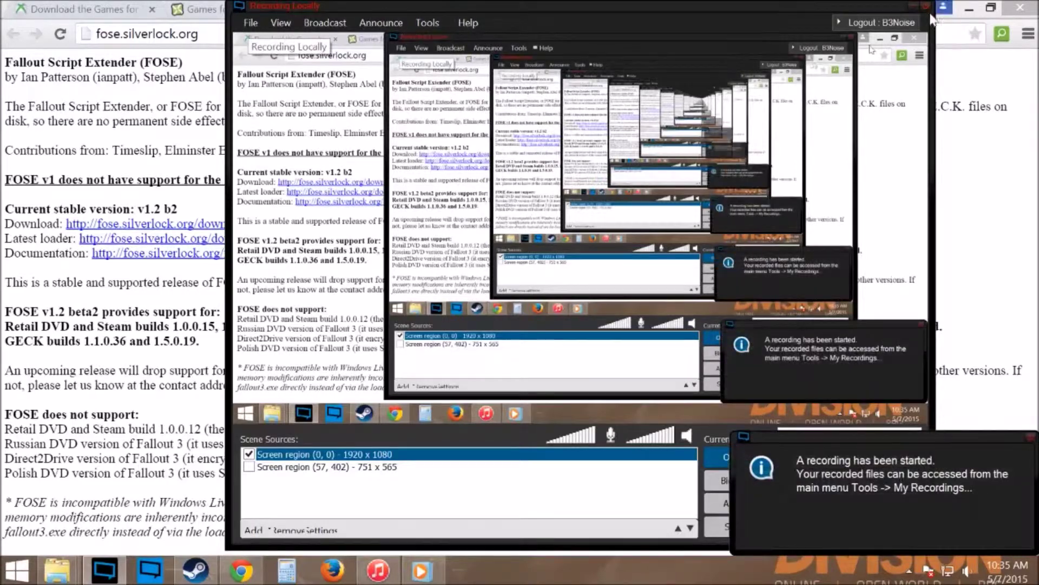
Minimize the XSplit recording window to reveal the Fallout Script Extender page in Chrome
click(915, 5)
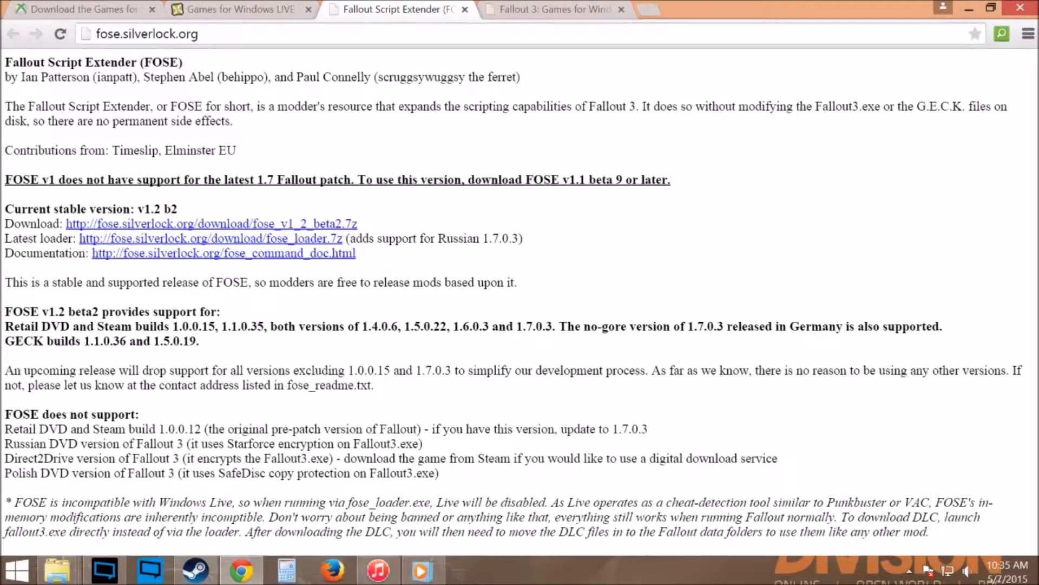
Bring up the Program Files (x86) Explorer window from the taskbar
mouse_move(57, 569)
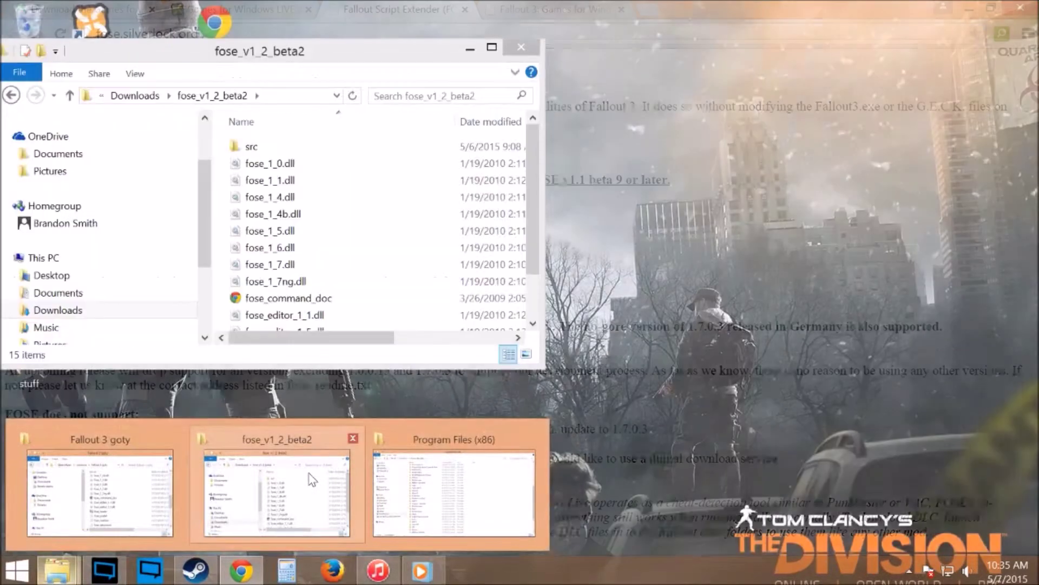
click(304, 479)
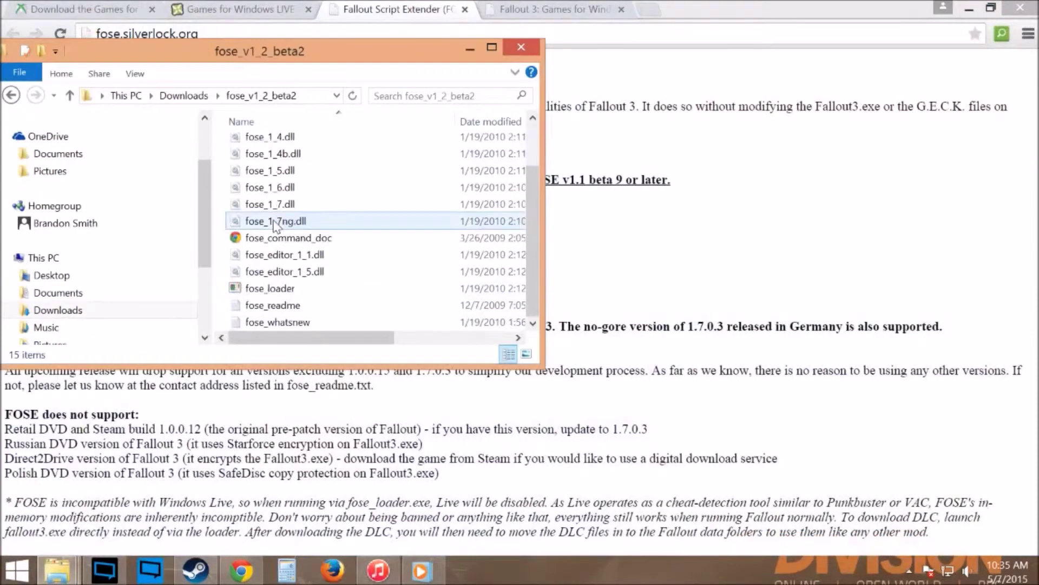
mouse_move(56, 569)
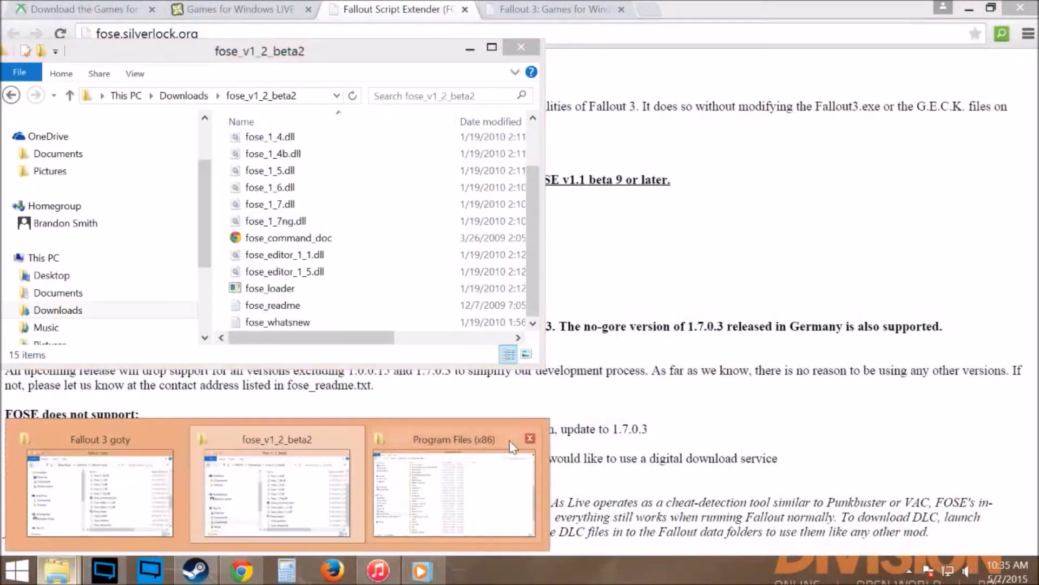
click(511, 446)
scroll(304, 330, down, 2)
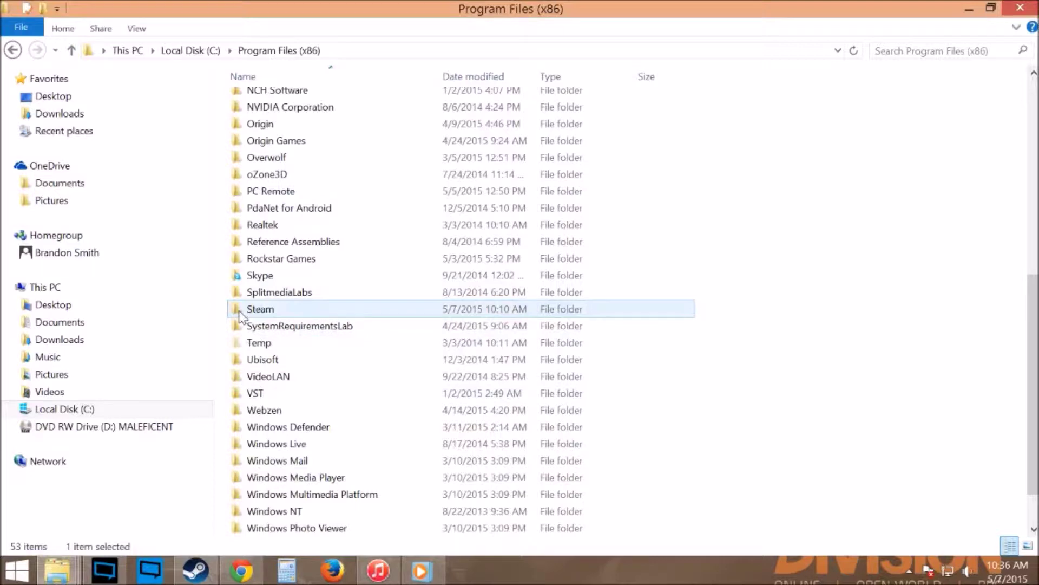
Navigate into Steam > SteamApps > common > Fallout 3 goty
double_click(254, 309)
scroll(238, 325, down, 1)
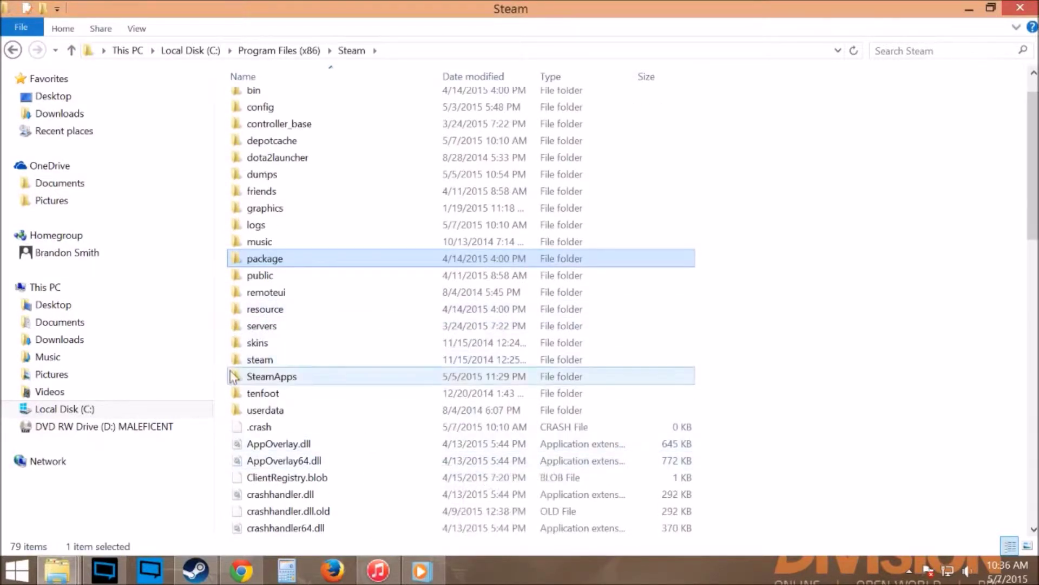
double_click(233, 376)
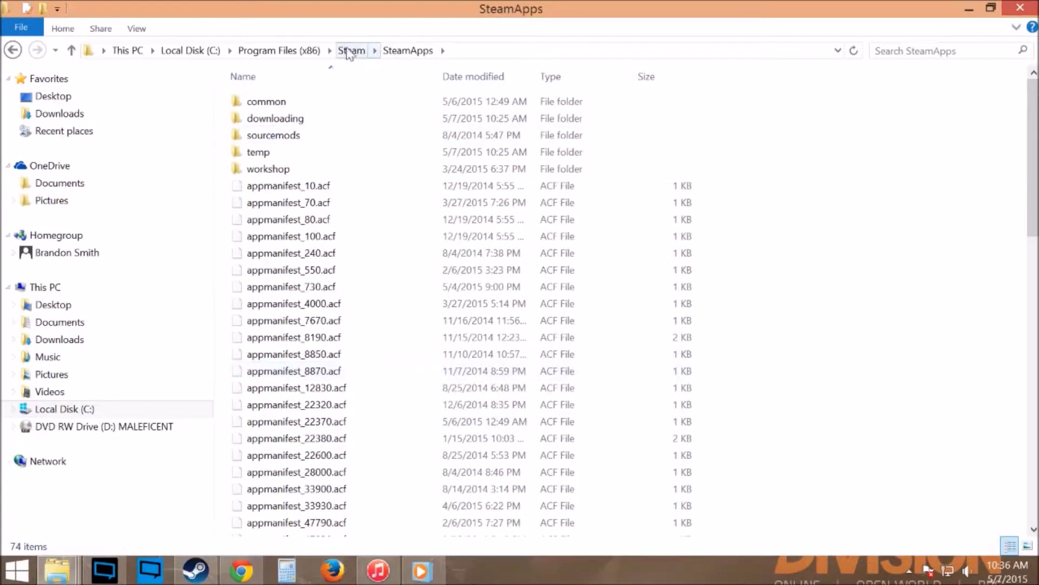
double_click(263, 102)
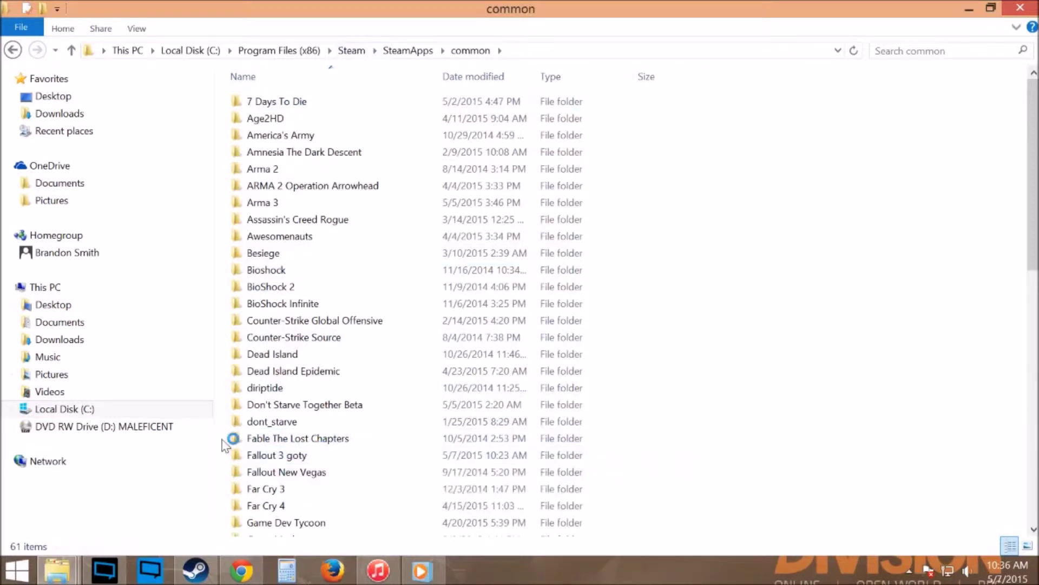
click(238, 460)
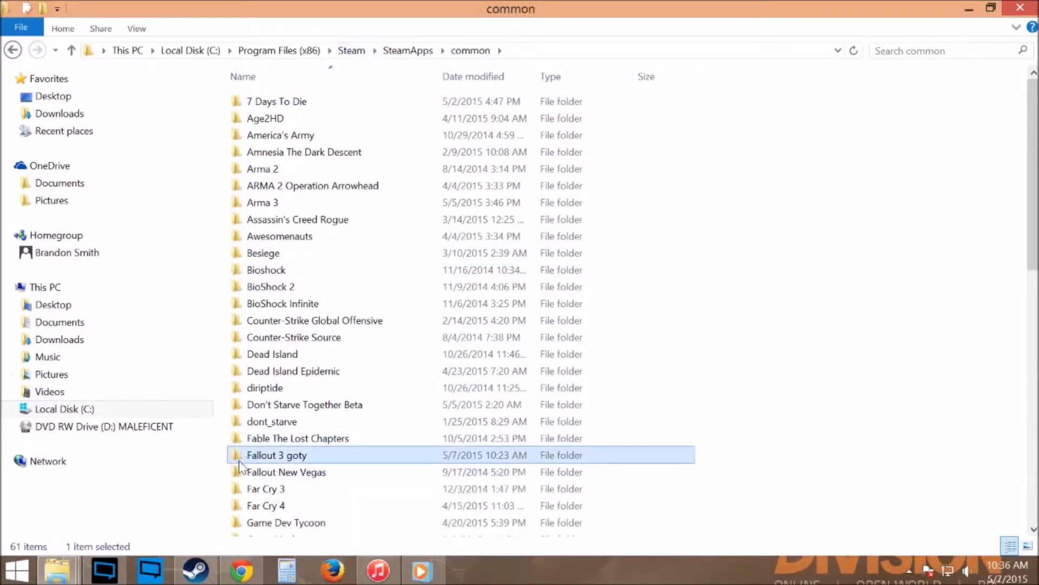
double_click(239, 457)
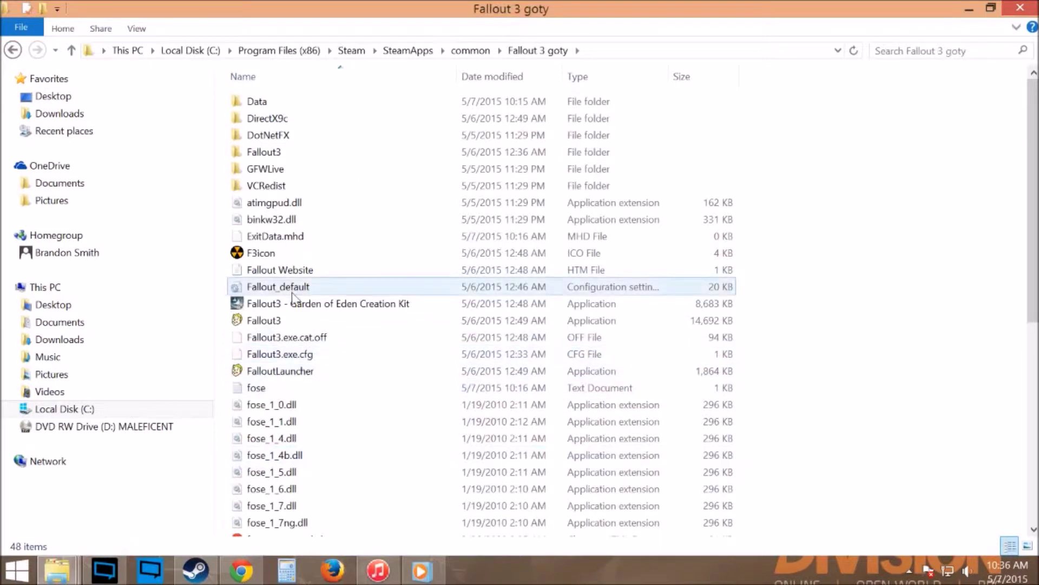
scroll(297, 238, down, 2)
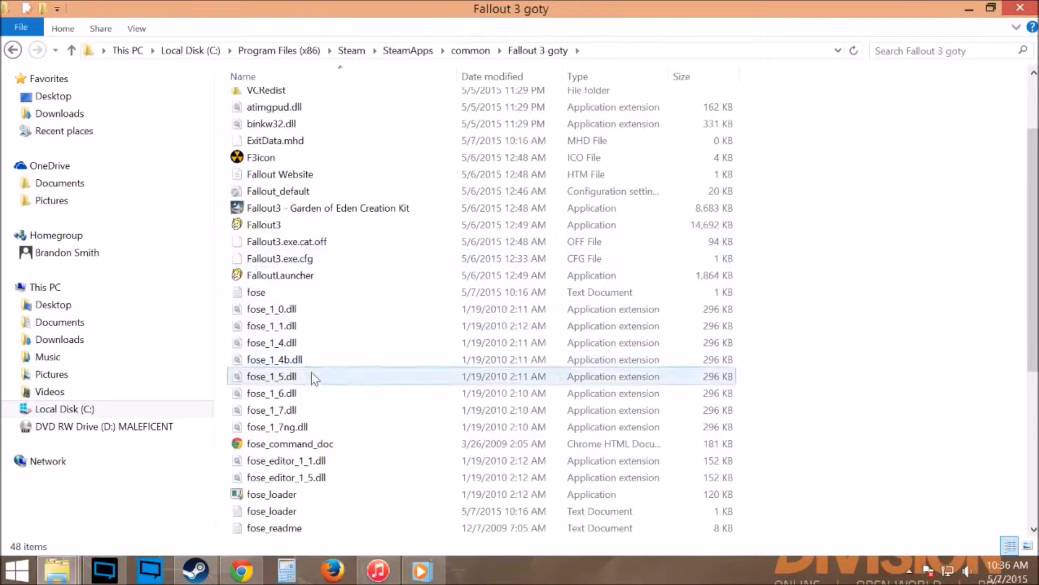
mouse_move(49, 578)
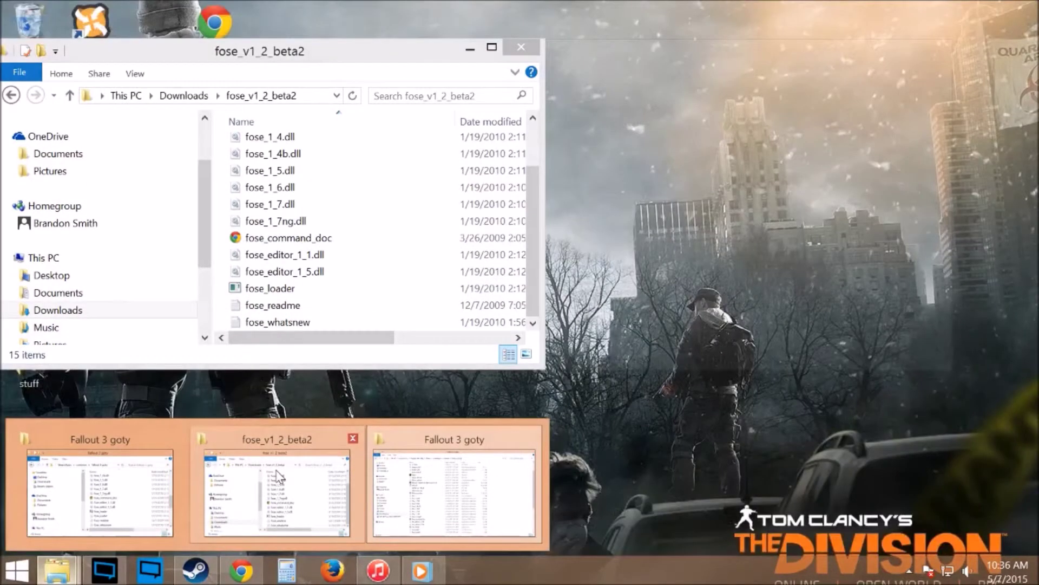
click(282, 487)
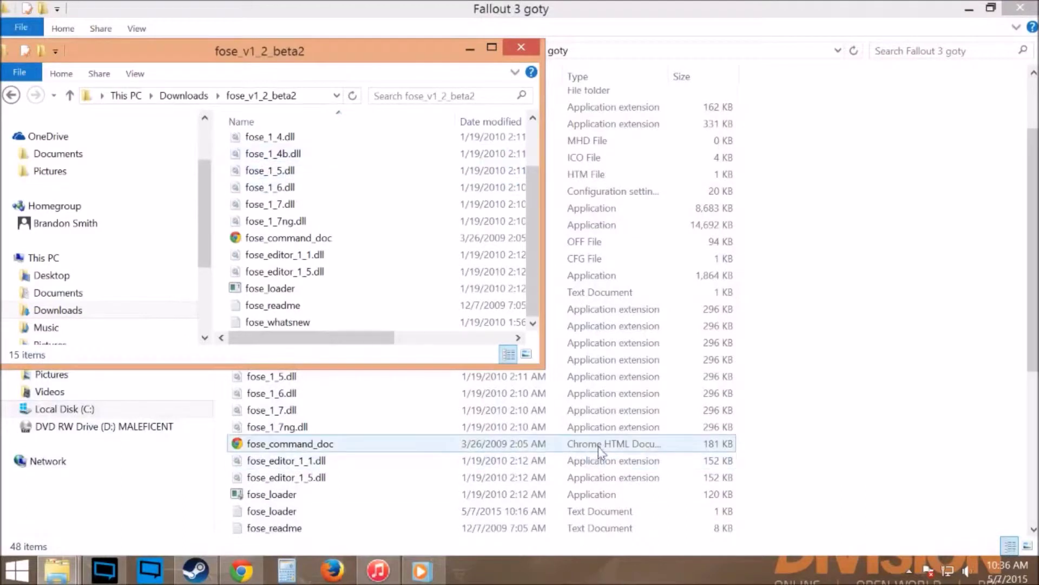
scroll(291, 168, up, 2)
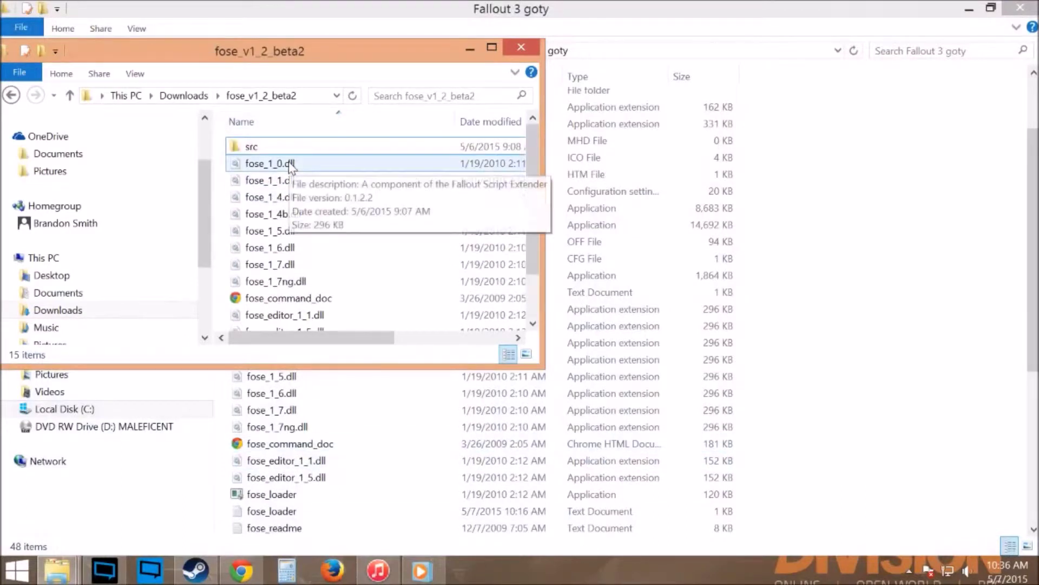
click(256, 152)
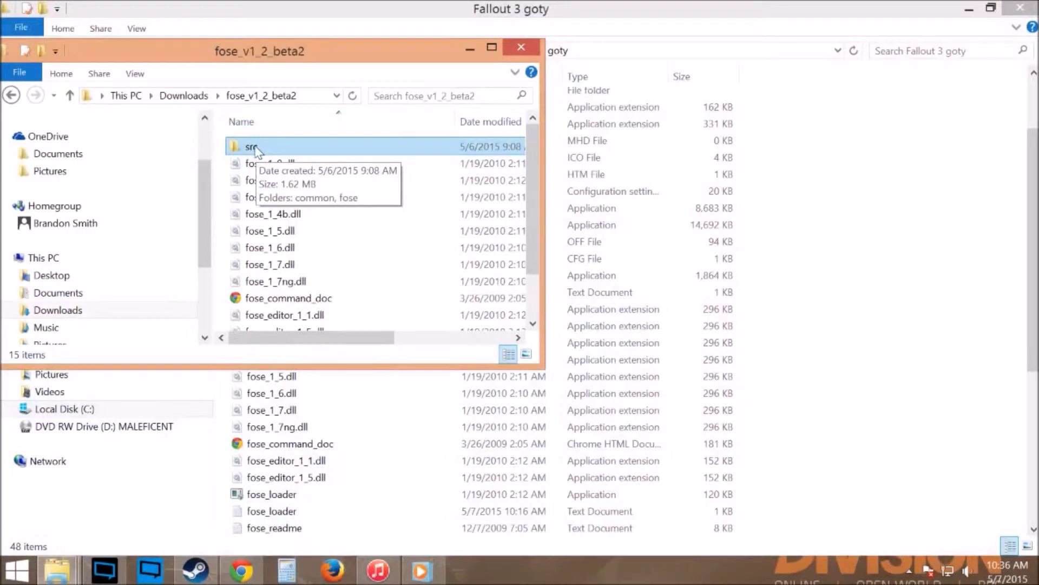
ctrl+click(252, 147)
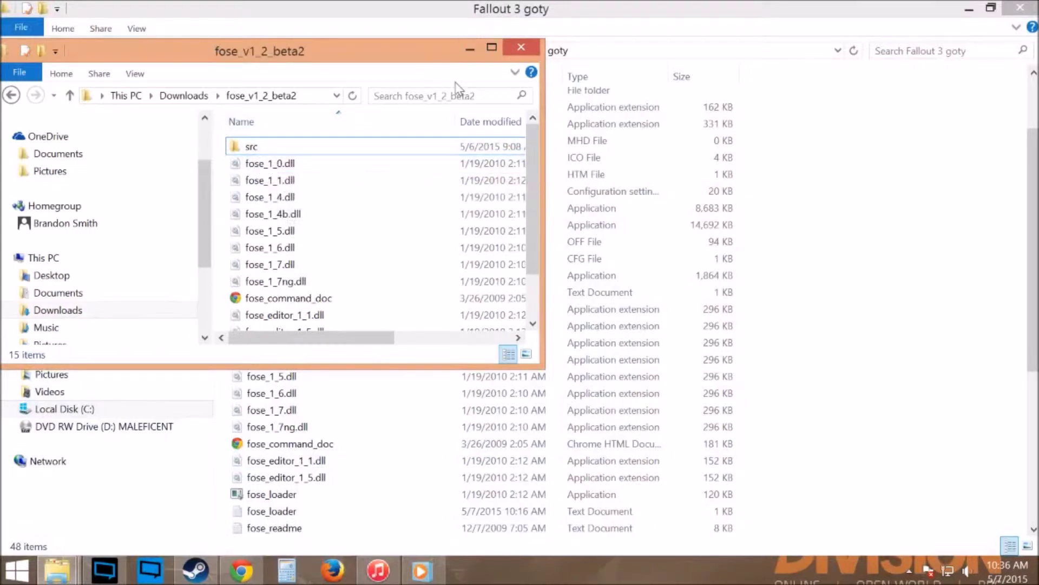
click(939, 285)
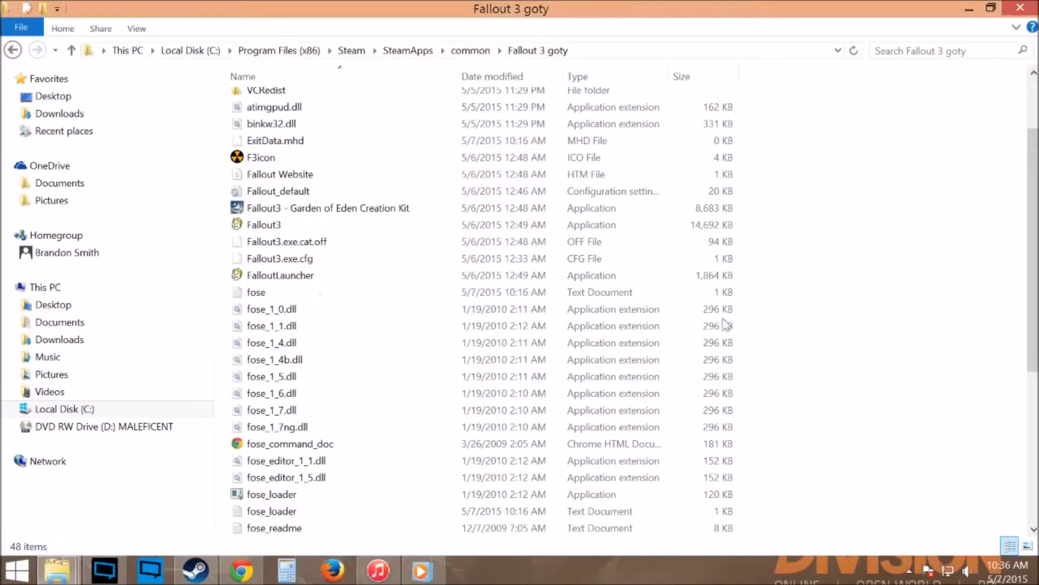
Show the xbox.com Games for Windows Marketplace Client tab in Chrome
click(241, 570)
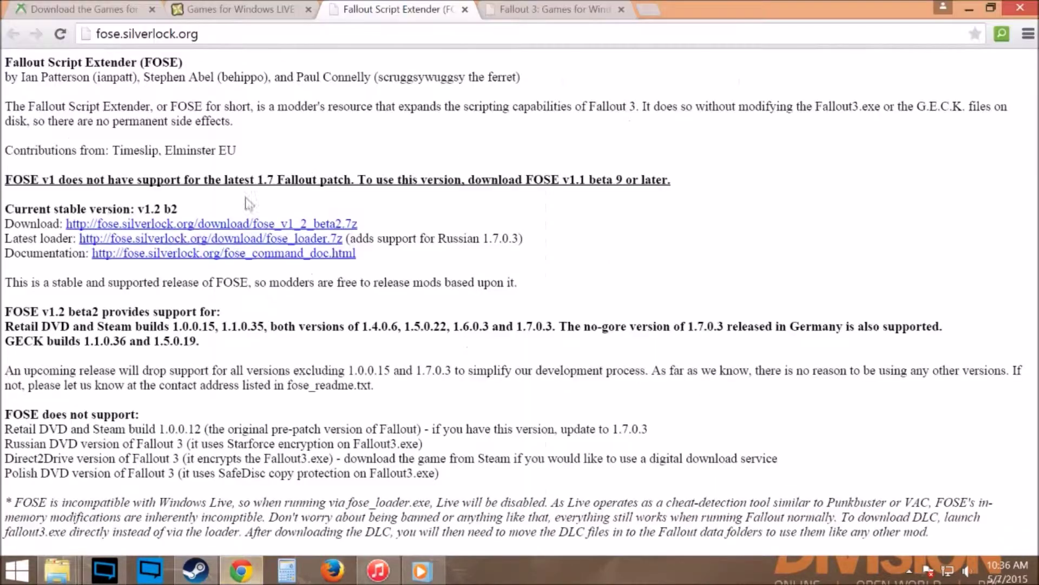
click(273, 9)
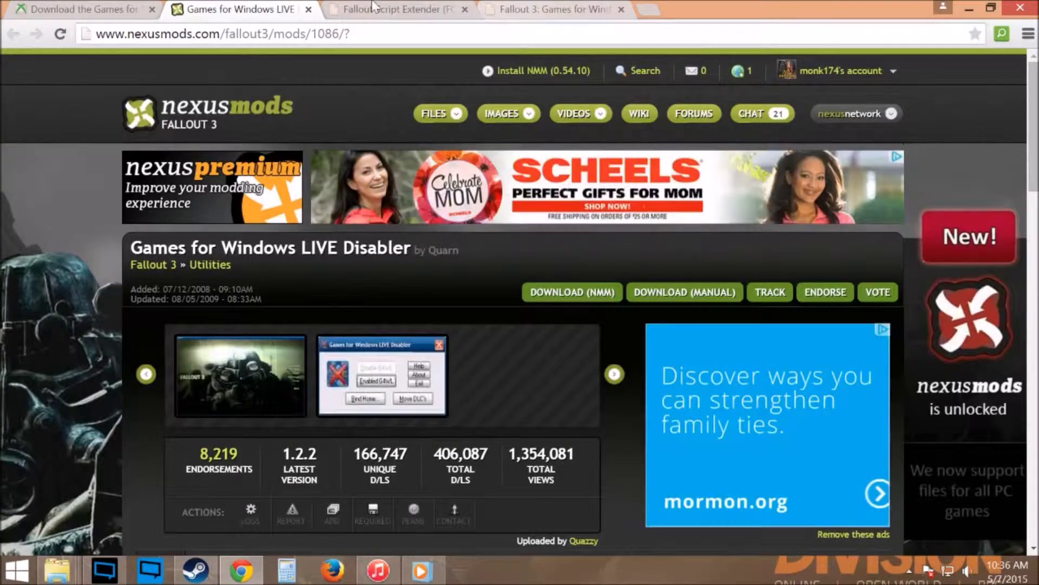
click(81, 10)
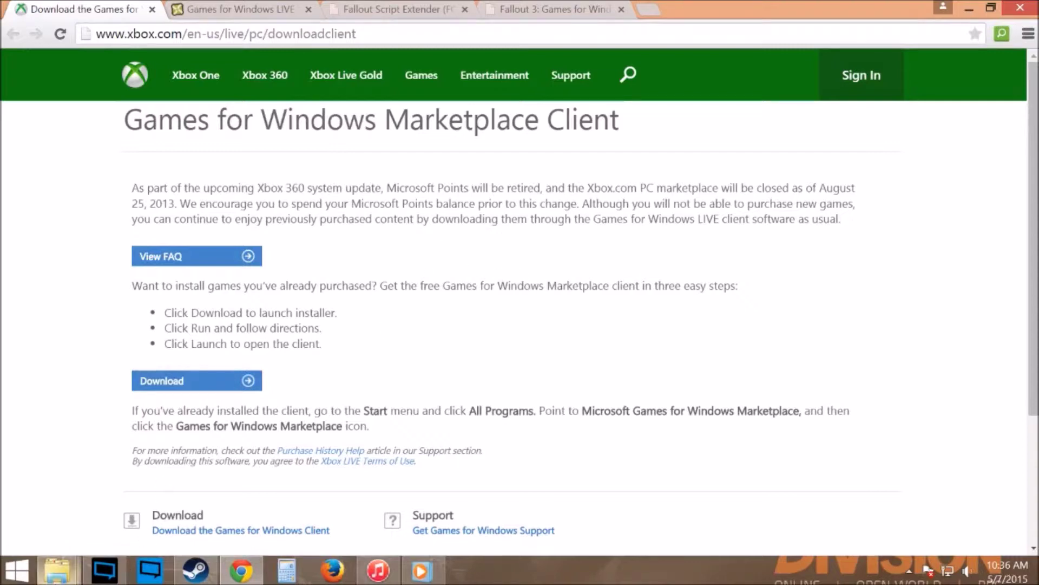
mouse_move(57, 568)
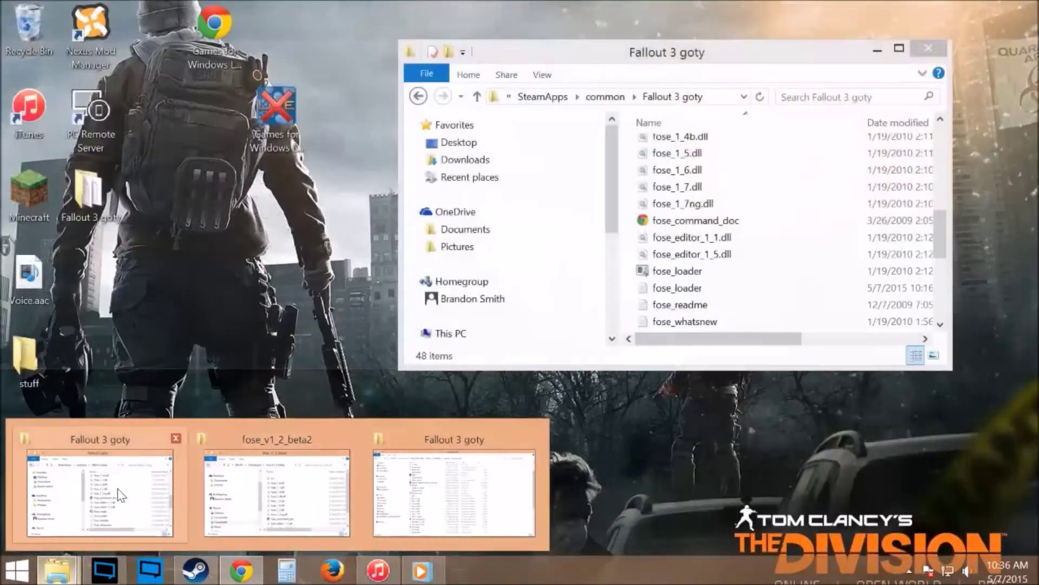
Maximize the Fallout 3 goty window and go back up to Program Files (x86)
click(120, 495)
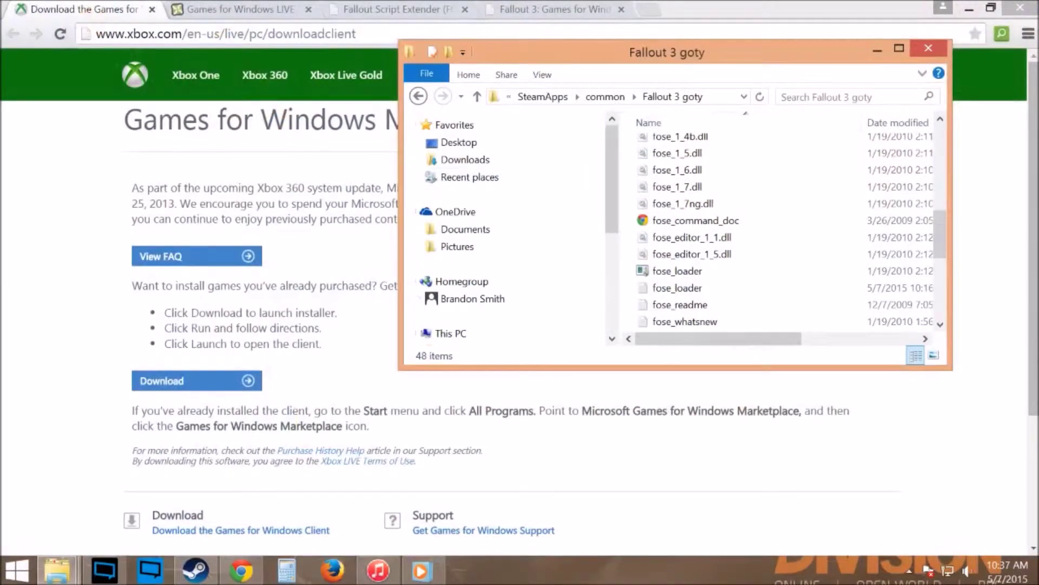
click(905, 42)
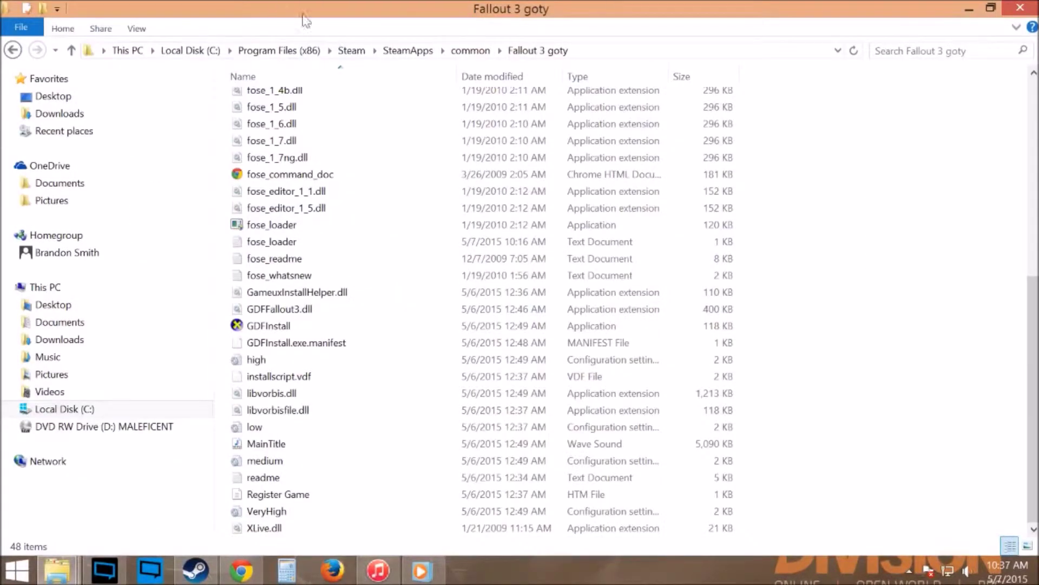
click(279, 49)
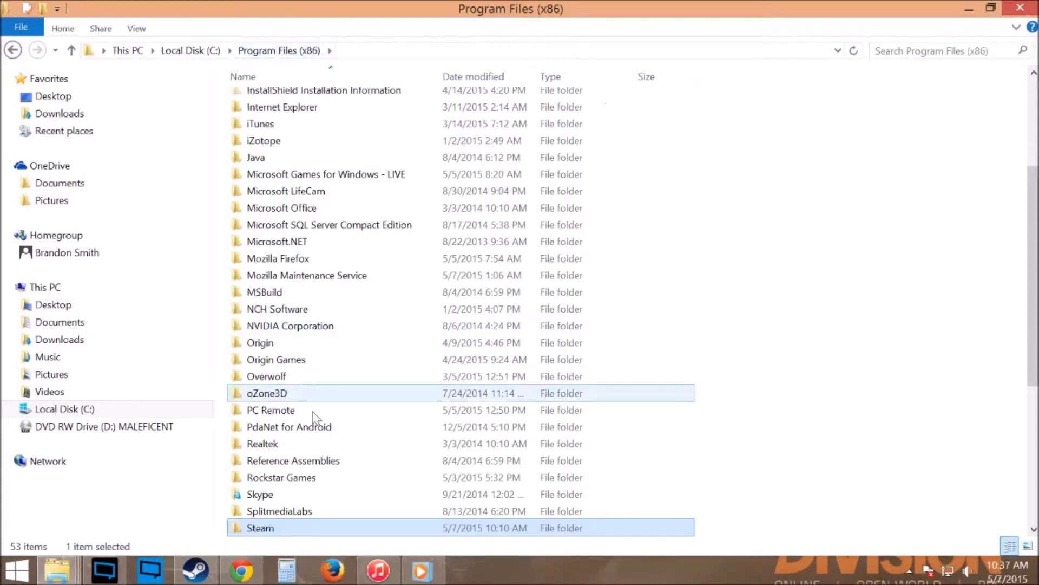
scroll(294, 457, down, 2)
scroll(294, 456, down, 1)
scroll(294, 457, down, 3)
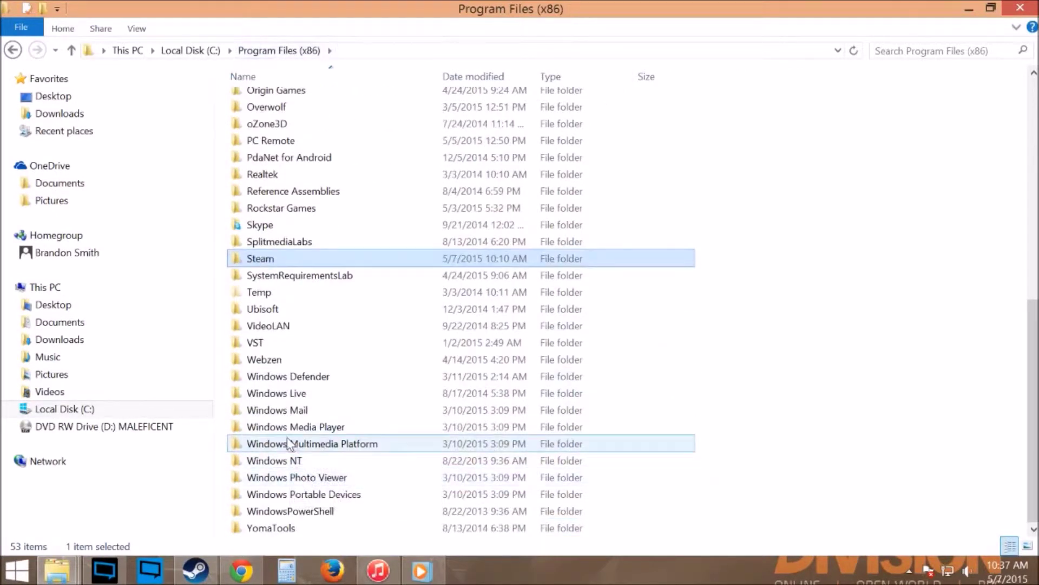
scroll(286, 437, up, 3)
scroll(287, 437, up, 6)
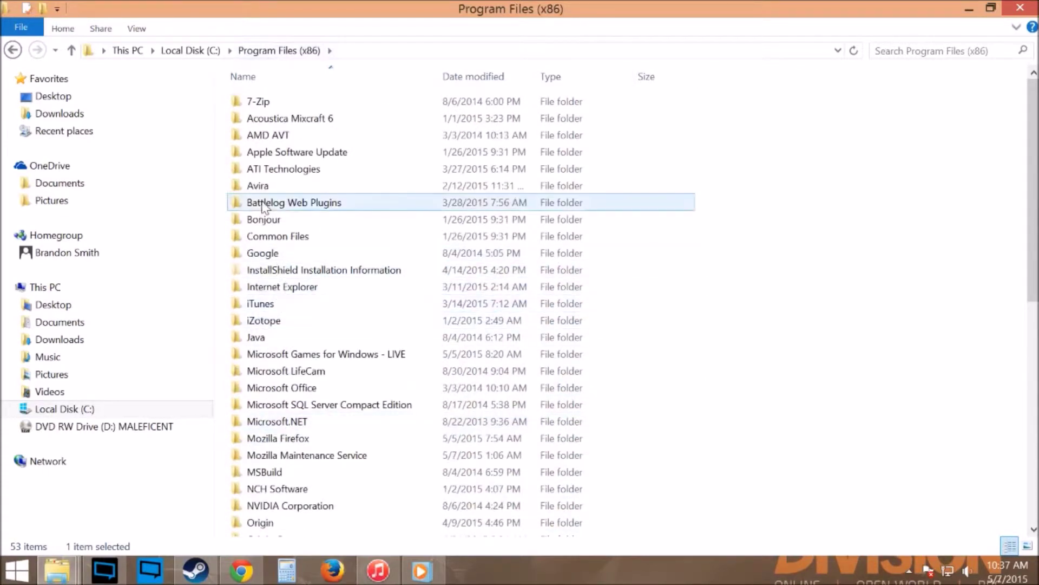
Open Microsoft Games for Windows - LIVE\Client and select its 411 KB XLive.dll
click(242, 353)
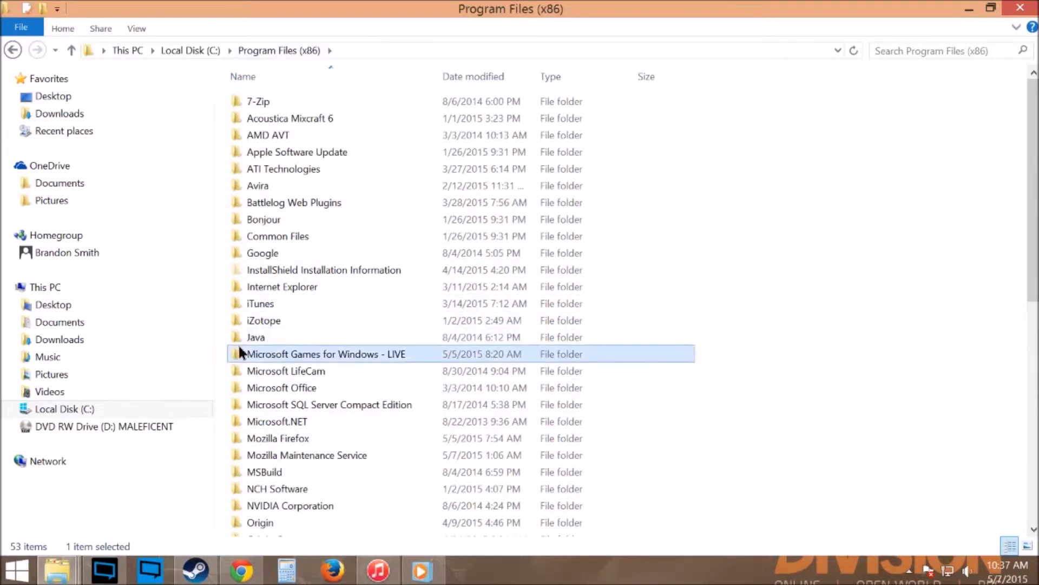
double_click(239, 353)
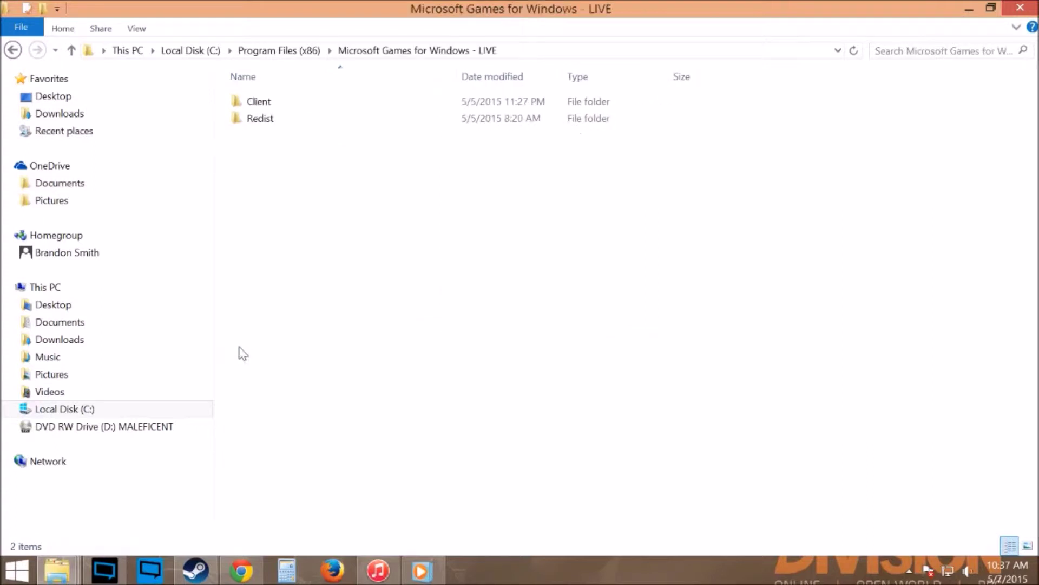
double_click(237, 100)
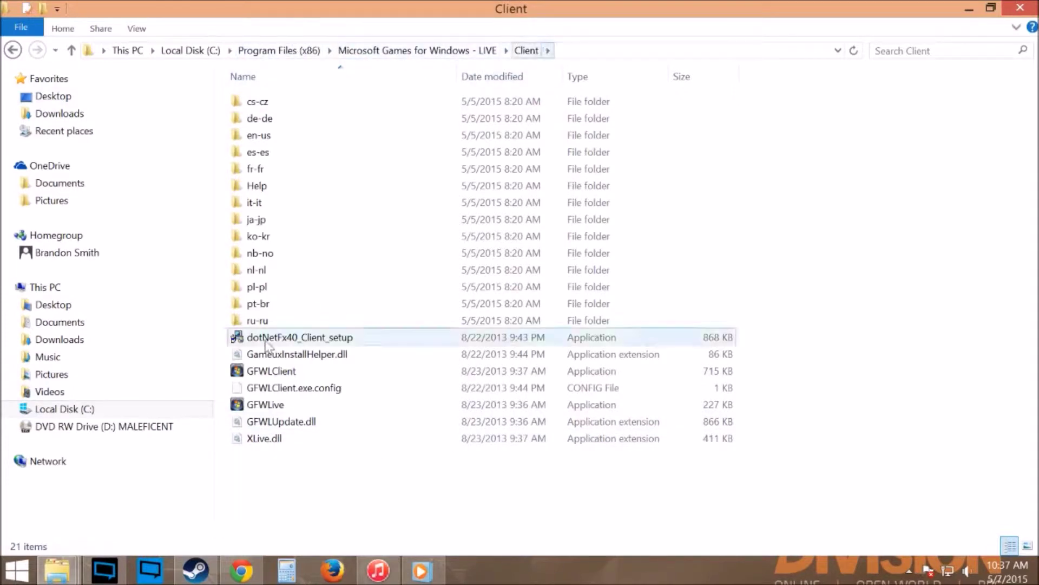
mouse_move(302, 450)
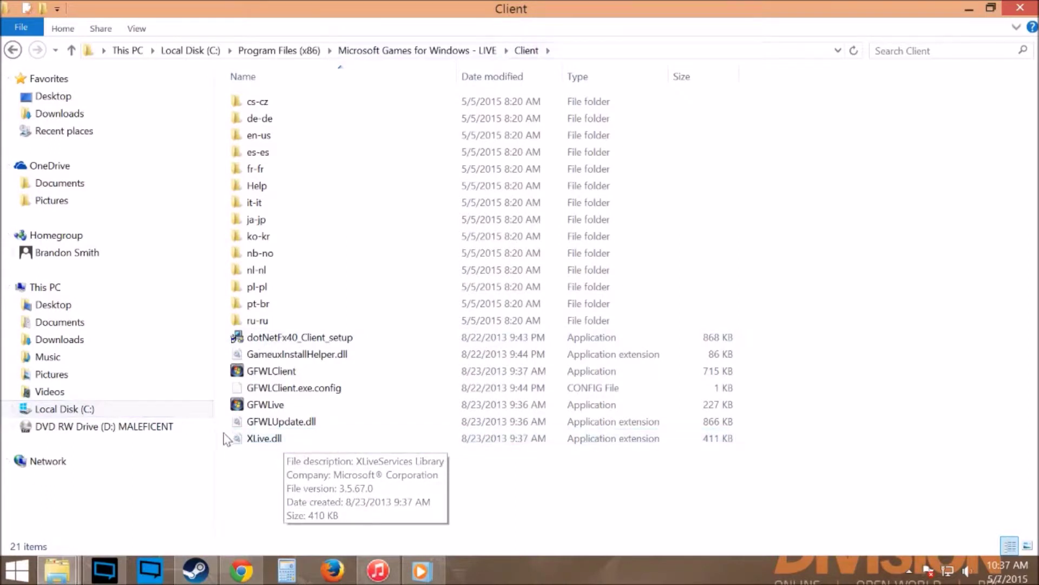
click(285, 443)
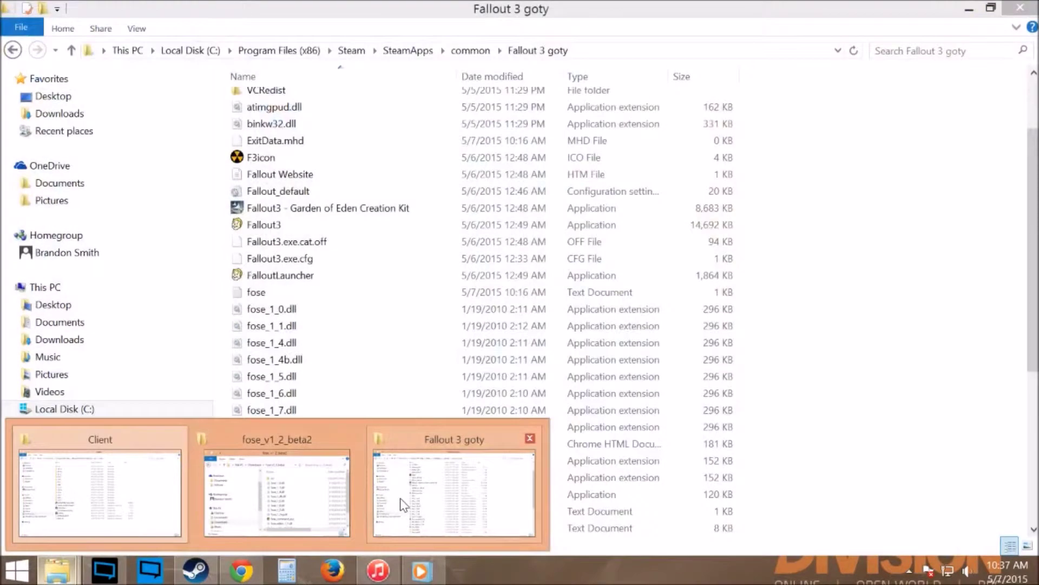
click(400, 498)
Scroll through the Fallout 3 goty folder's files, selecting installscript.vdf
scroll(390, 471, down, 6)
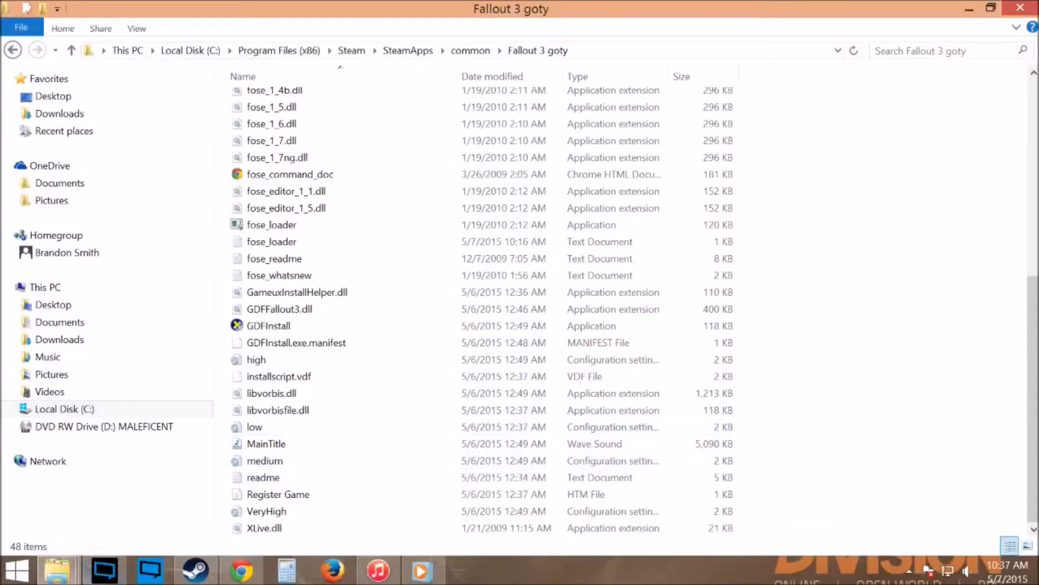
click(344, 377)
scroll(360, 410, up, 7)
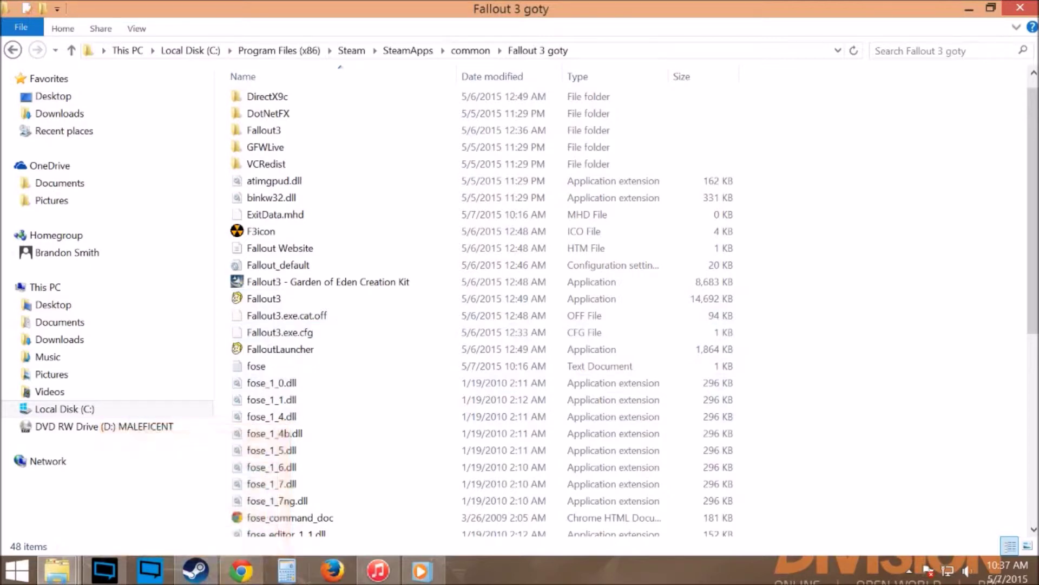
mouse_move(216, 578)
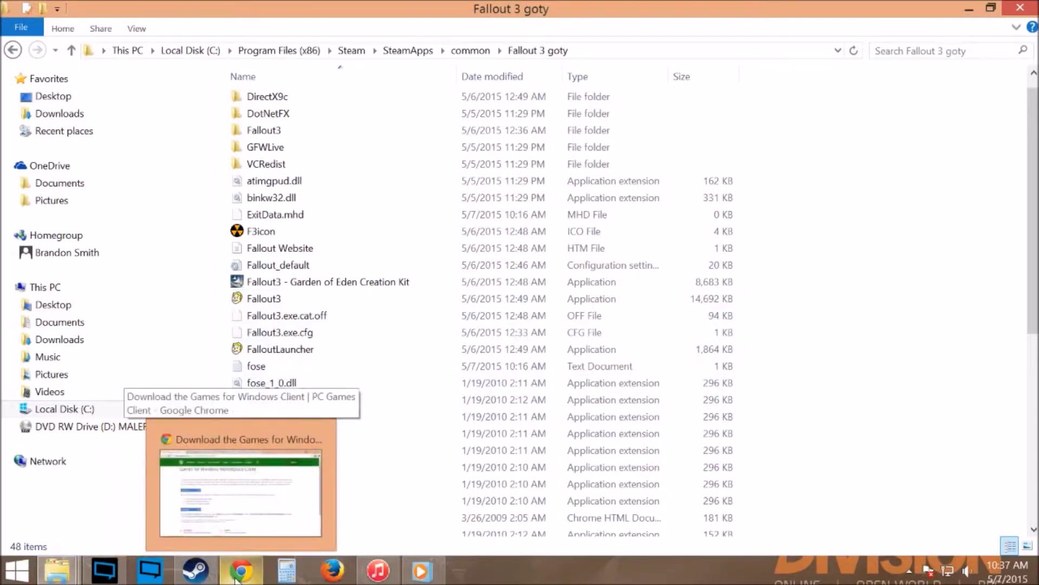
click(231, 528)
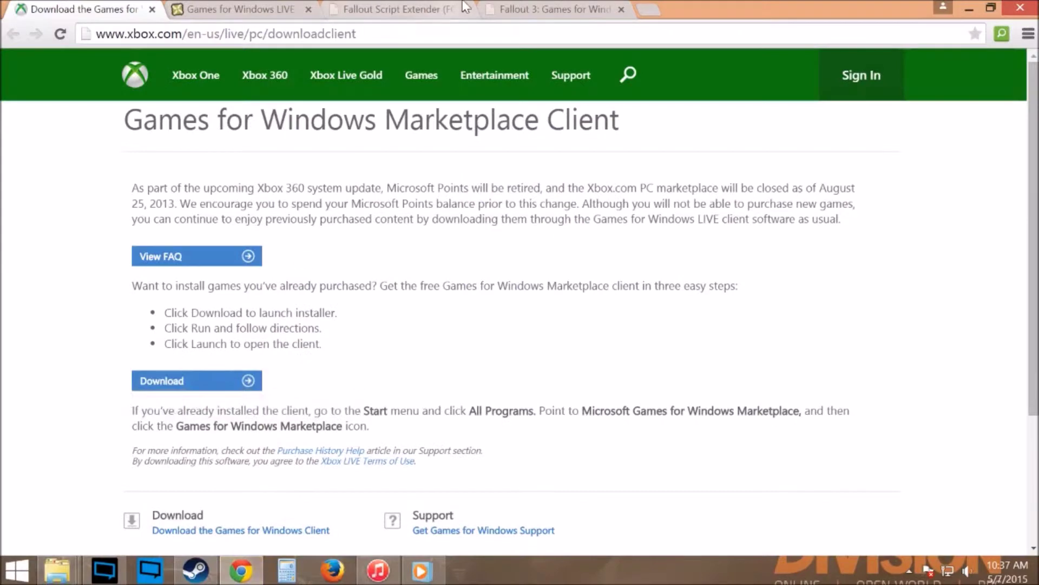
Switch to the Nexus Mods Games for Windows LIVE Disabler tab and view its description
click(575, 6)
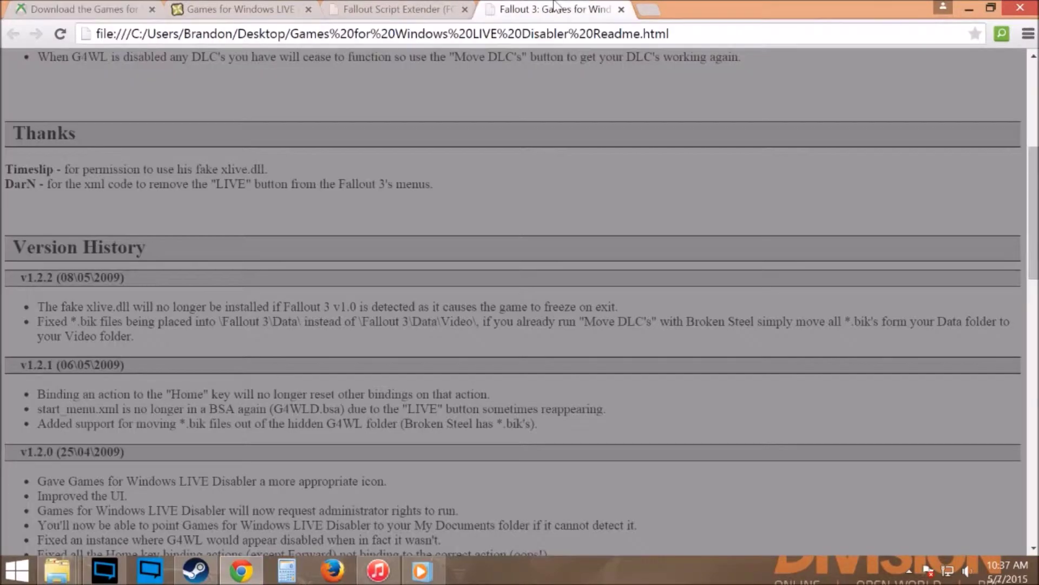
click(427, 8)
click(187, 8)
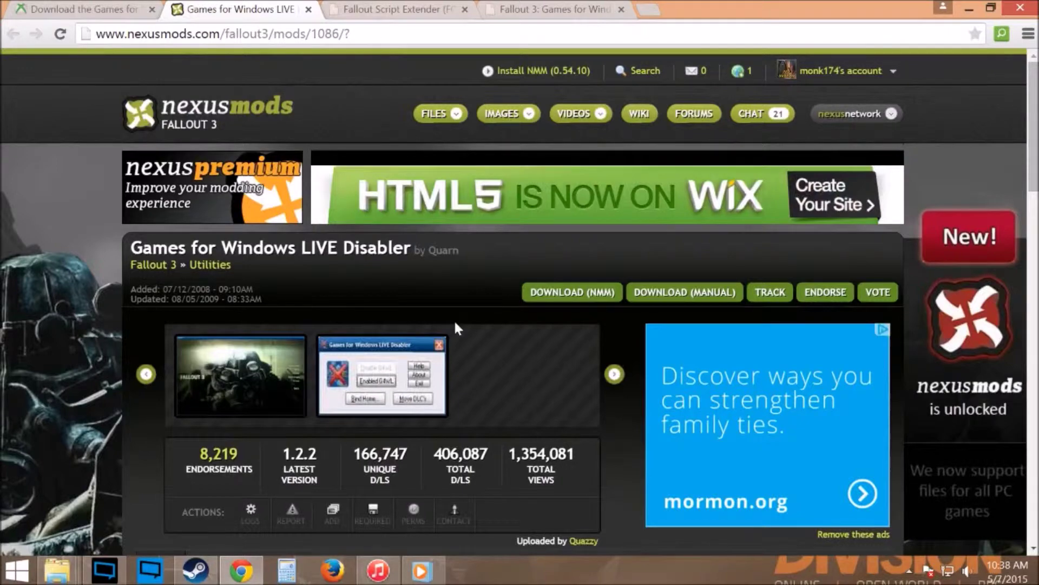
scroll(449, 319, down, 3)
scroll(329, 254, down, 3)
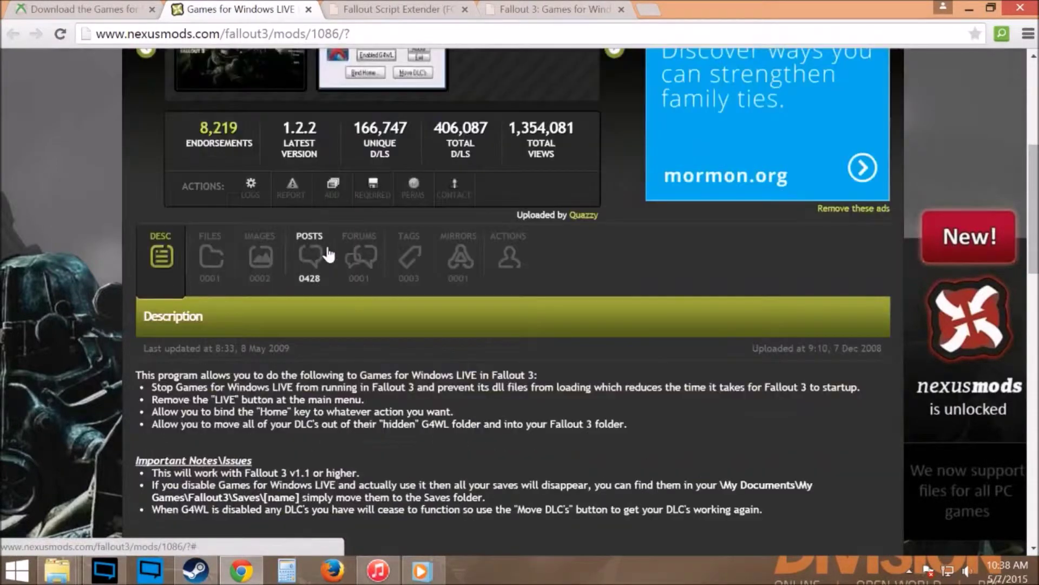
click(329, 254)
scroll(314, 249, up, 3)
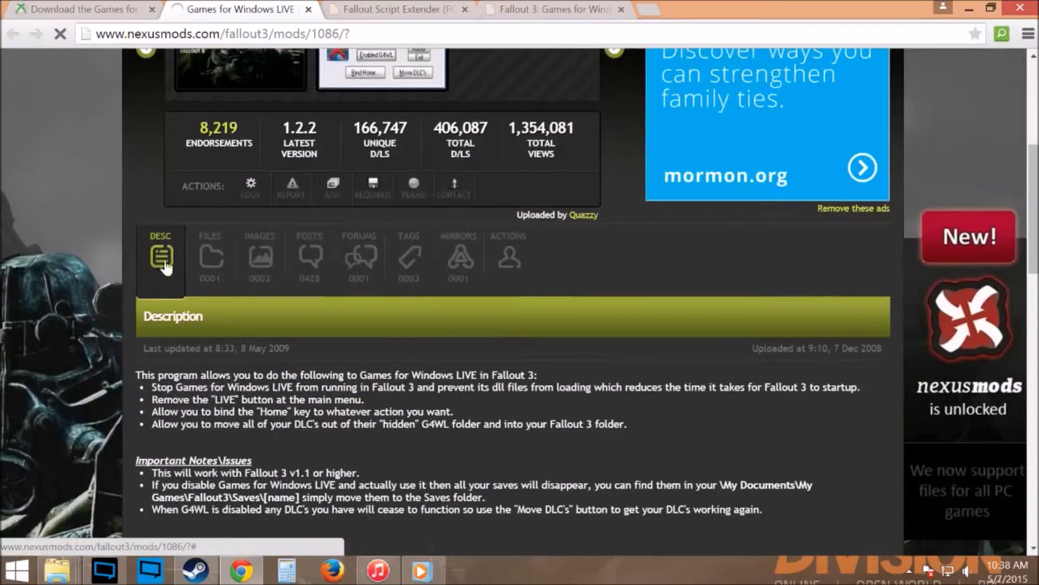
Show the mod's Files list with version 1.2.2, then minimize Chrome
click(230, 272)
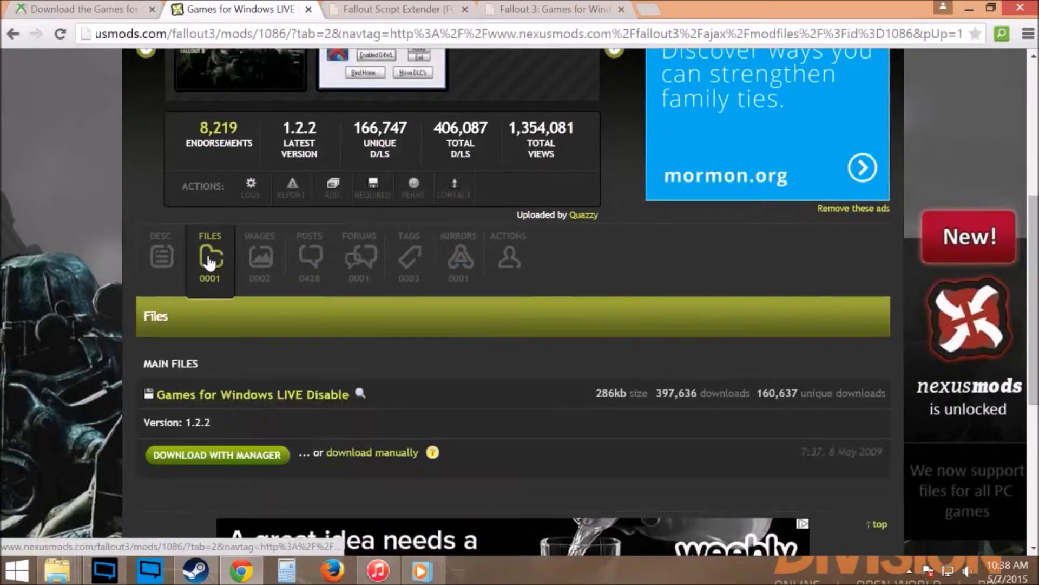
scroll(482, 373, up, 6)
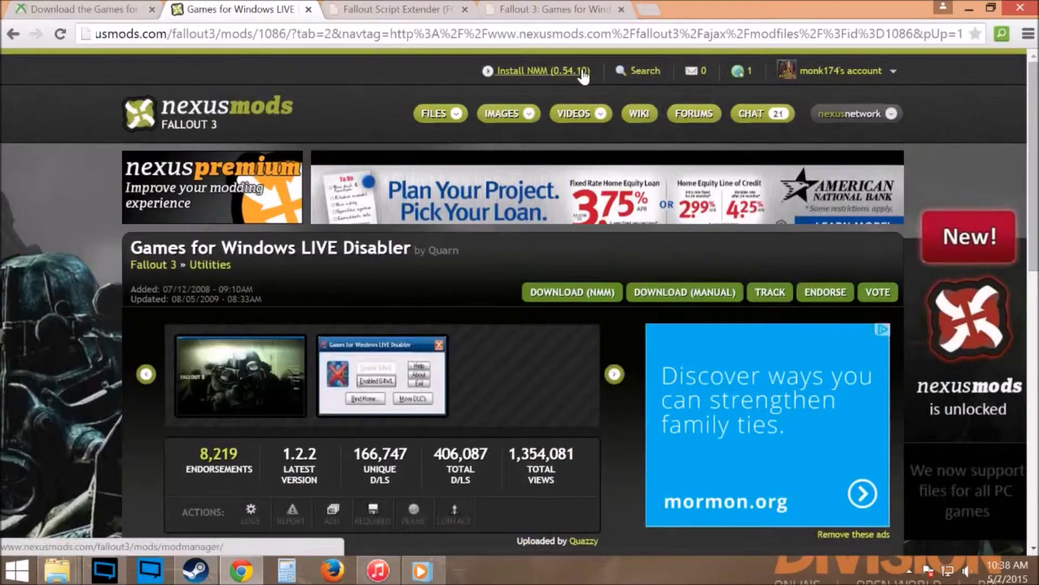
mouse_move(474, 113)
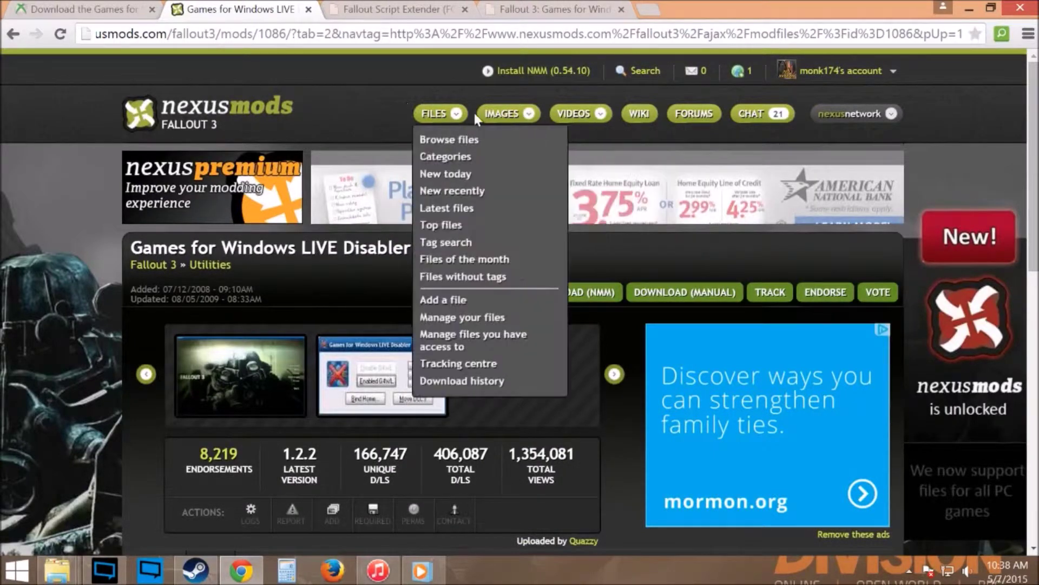
scroll(471, 114, down, 3)
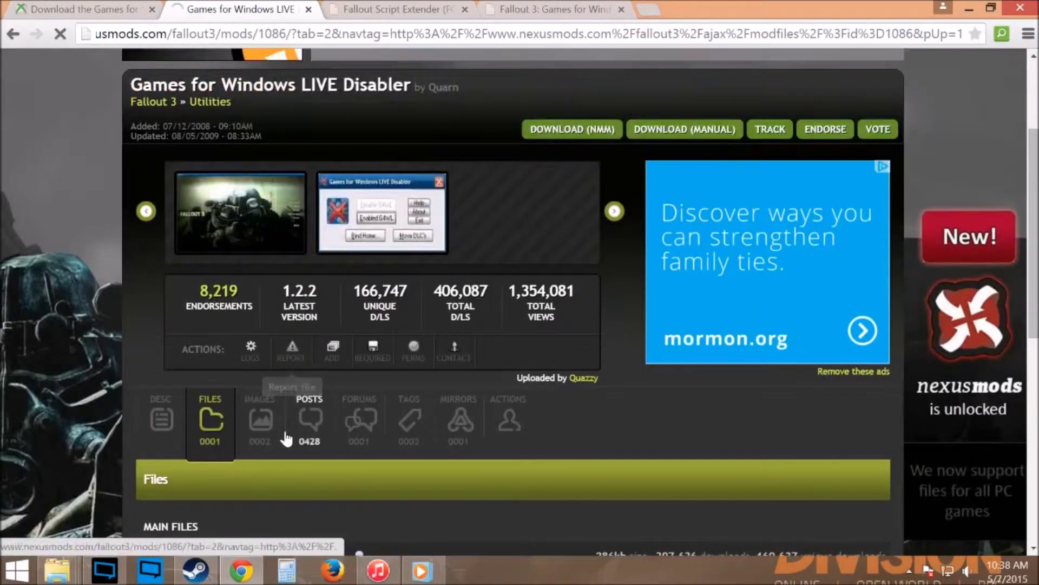
scroll(287, 422, down, 5)
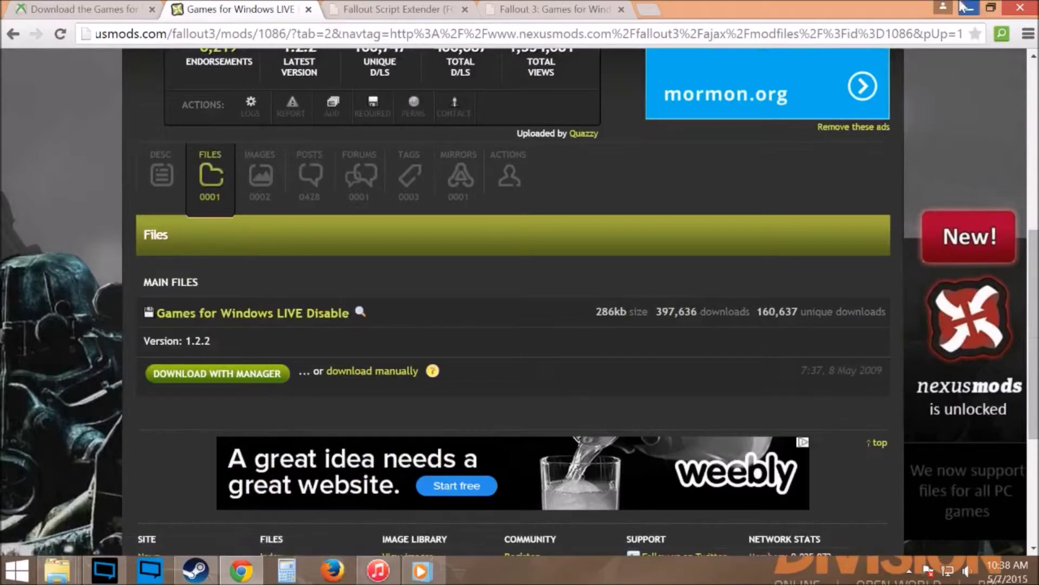
click(980, 6)
Minimize the Fallout 3 goty and Client windows and open Downloads at the lower right
click(979, 6)
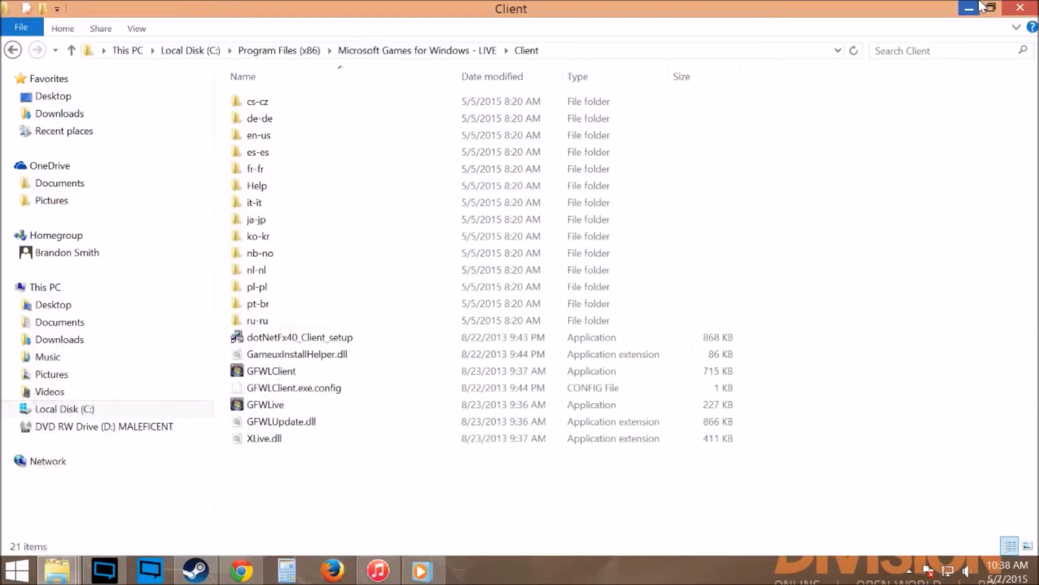
click(979, 5)
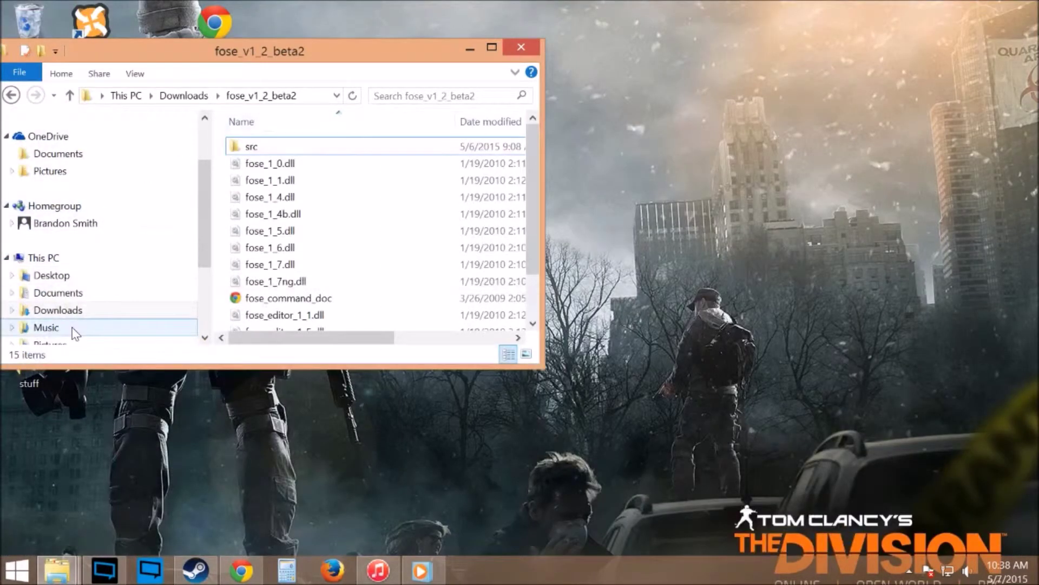
click(69, 309)
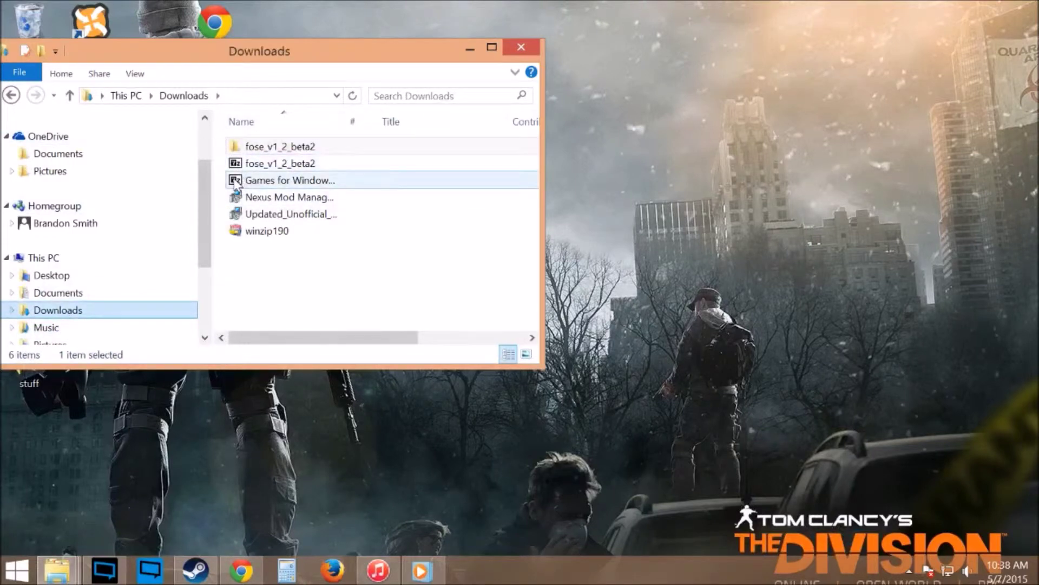
drag(193, 54, 732, 194)
Line up the Disabler shortcut and its readme on the desktop and launch the Disabler
drag(279, 88, 338, 16)
click(196, 16)
drag(196, 16, 258, 17)
click(340, 31)
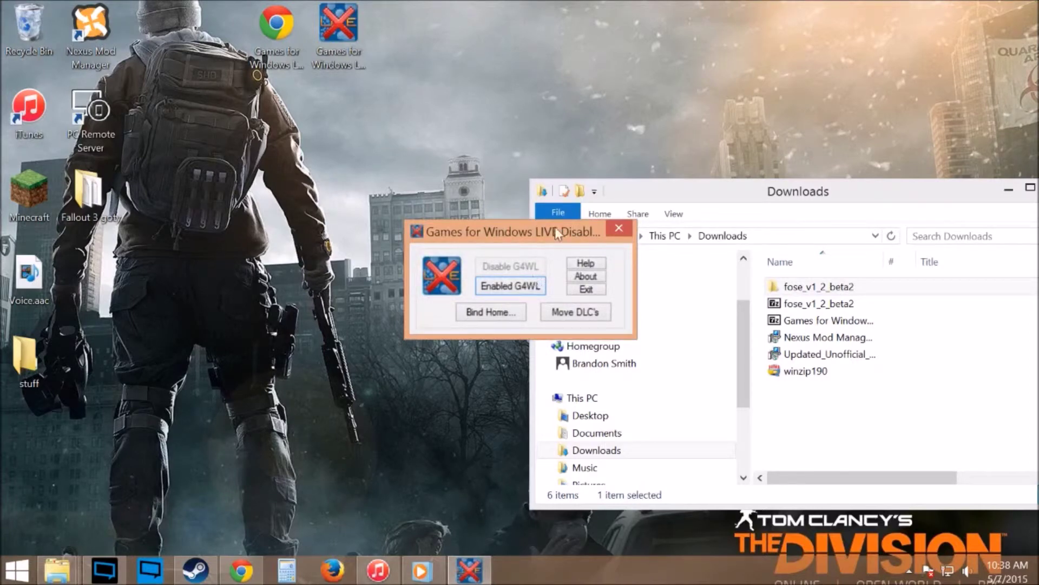
drag(543, 236, 561, 24)
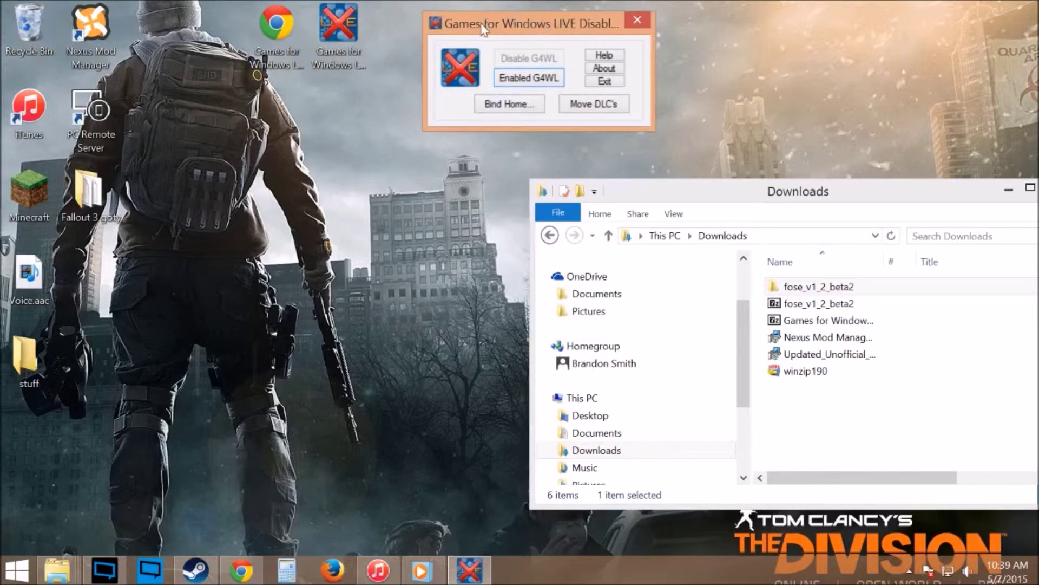
Move the Disabler window to the top and reposition the Downloads window below it
drag(481, 24, 438, 18)
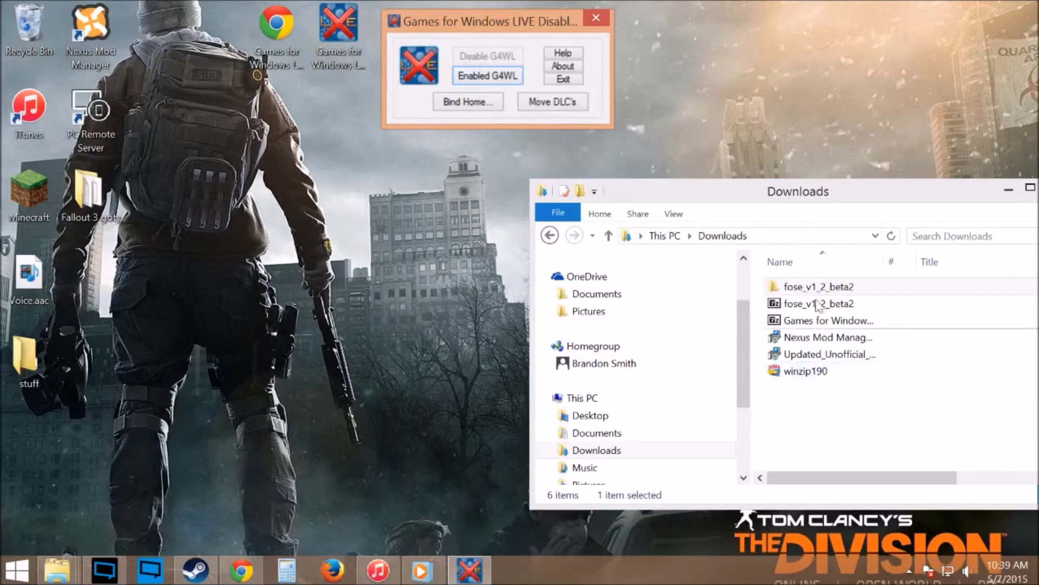
drag(724, 184, 384, 158)
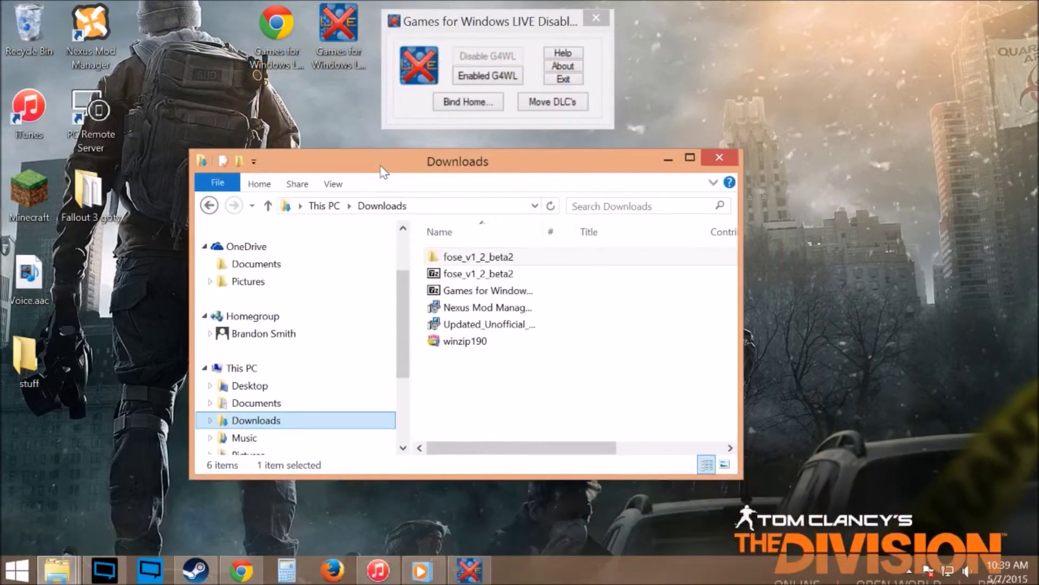
drag(377, 160, 260, 177)
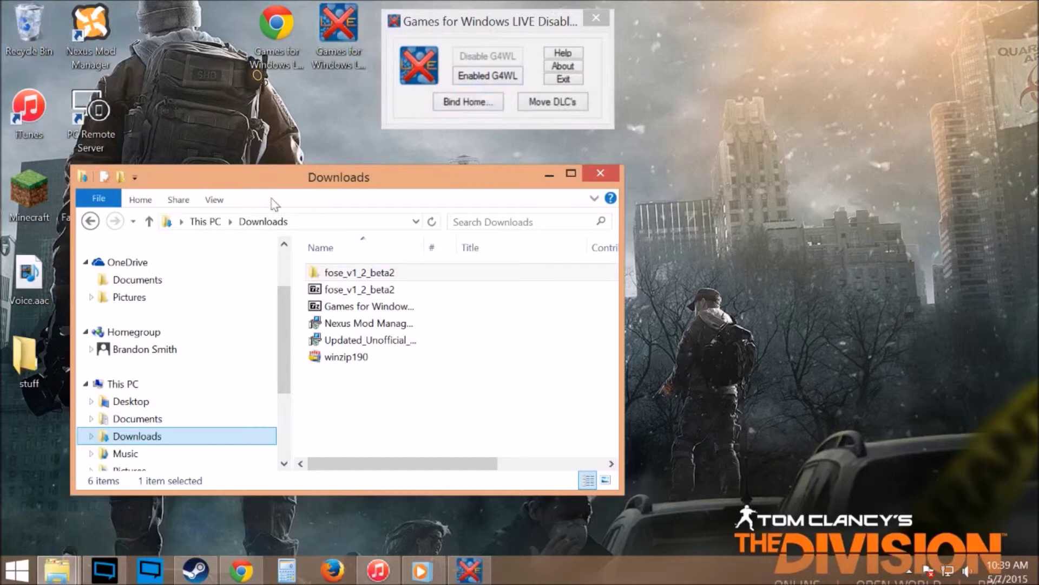
drag(240, 180, 500, 158)
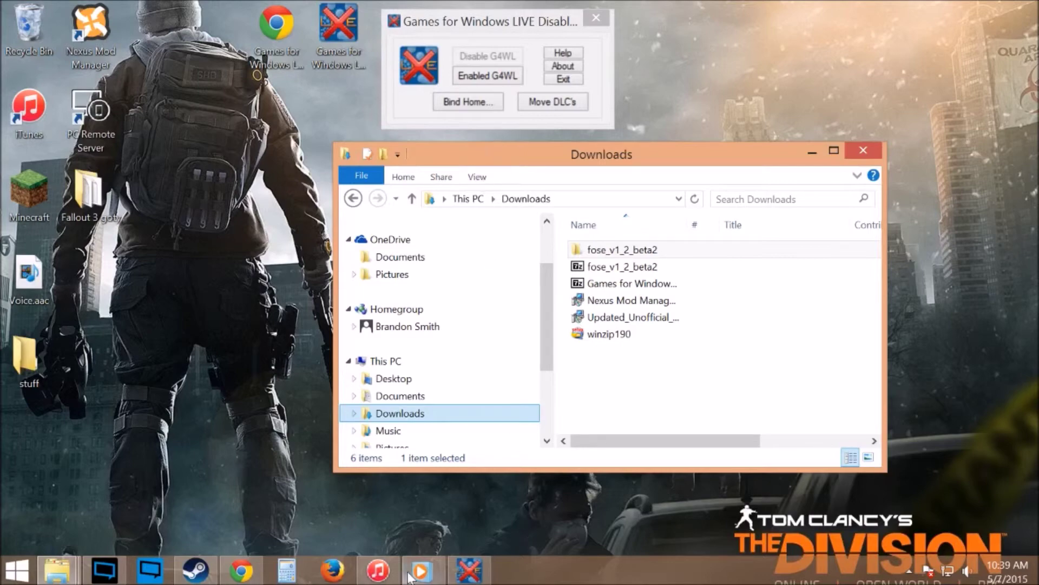
Bring the XSplit Broadcaster local recording window to the front from the taskbar
mouse_move(186, 573)
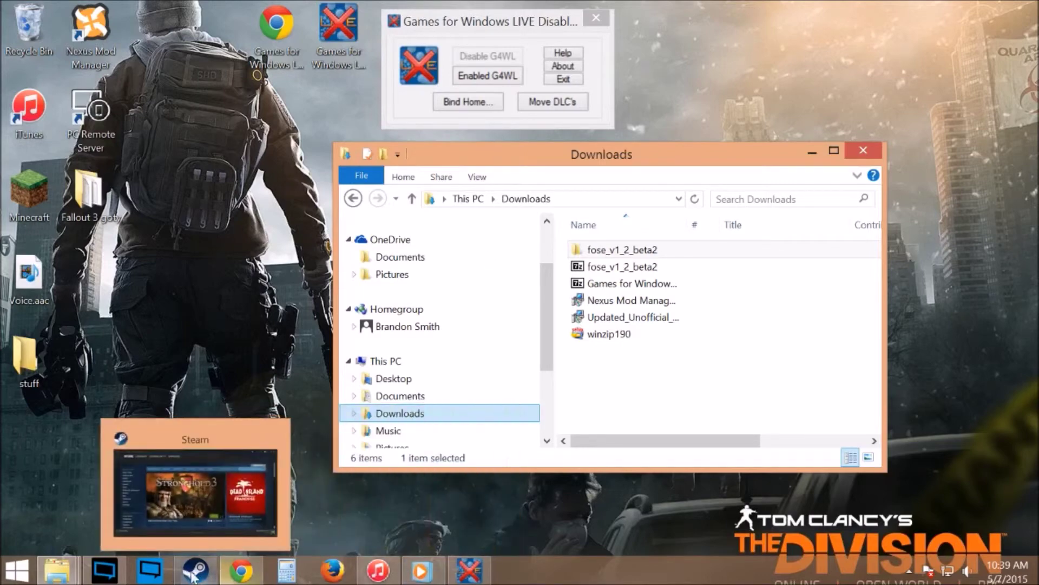
click(123, 425)
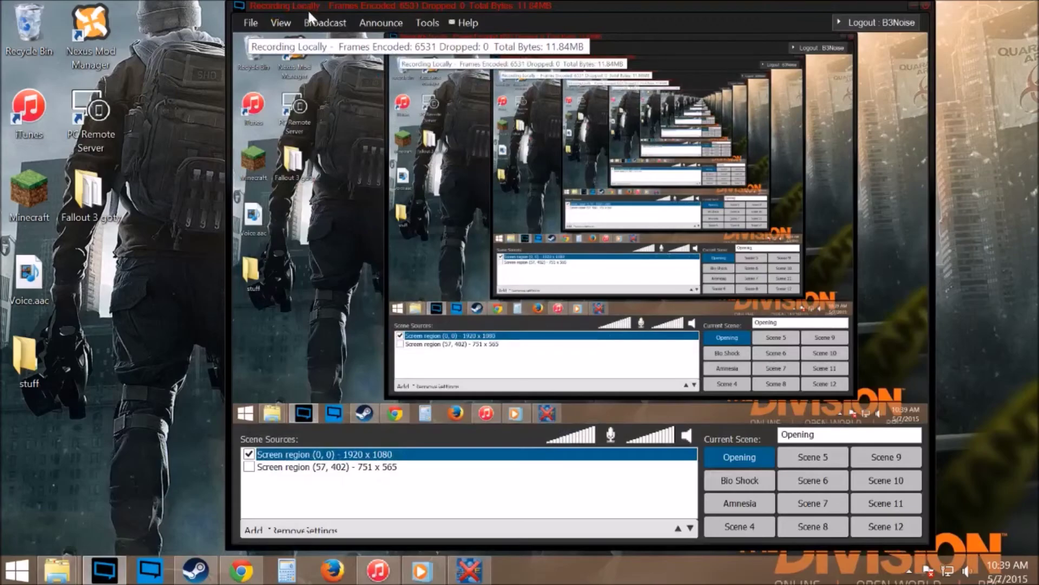